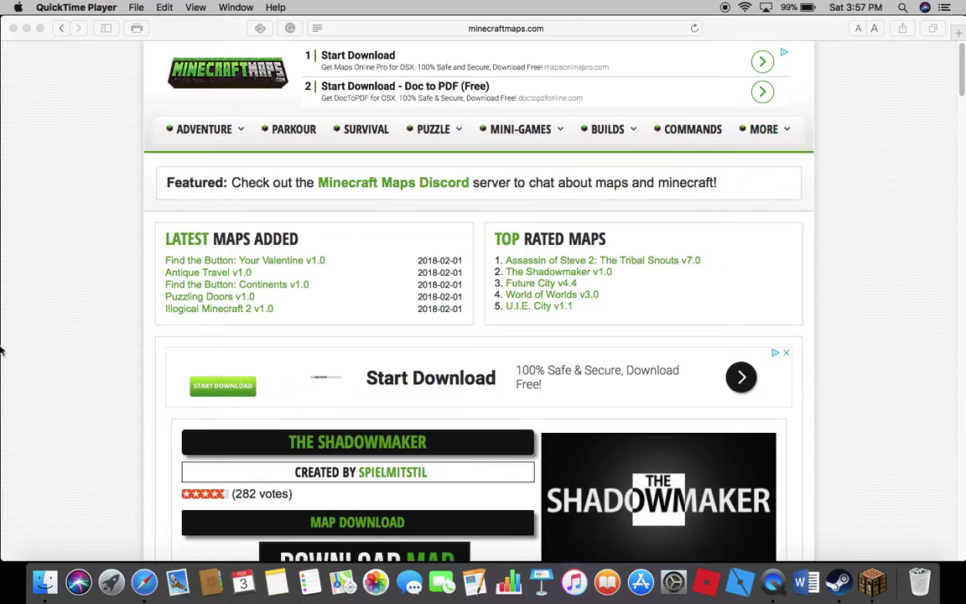
Look over The Shadowmaker map page on minecraftmaps.com, including its download section and map details.
left_click(174, 28)
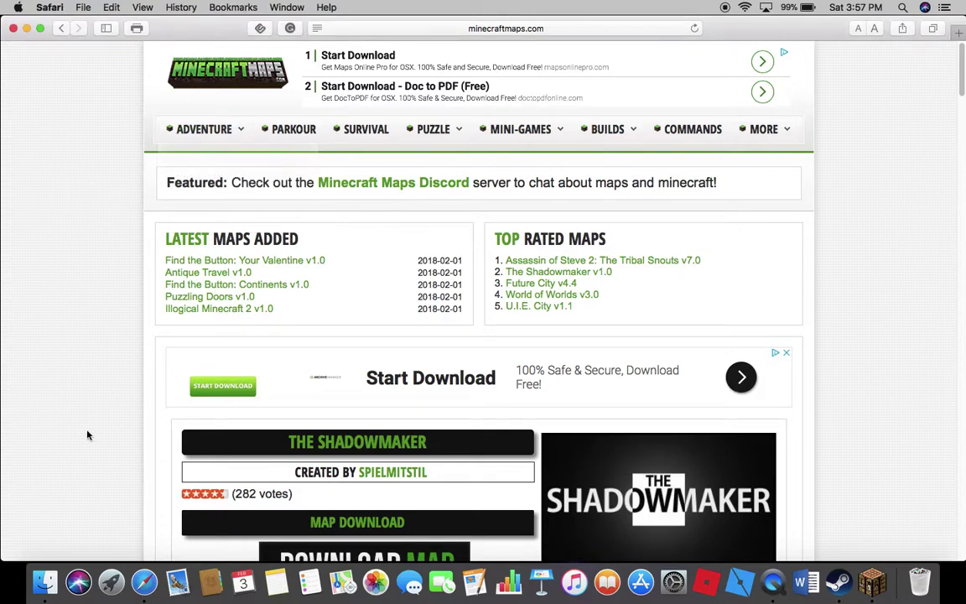
scroll(630, 378, "down", 4)
scroll(631, 377, "down", 3)
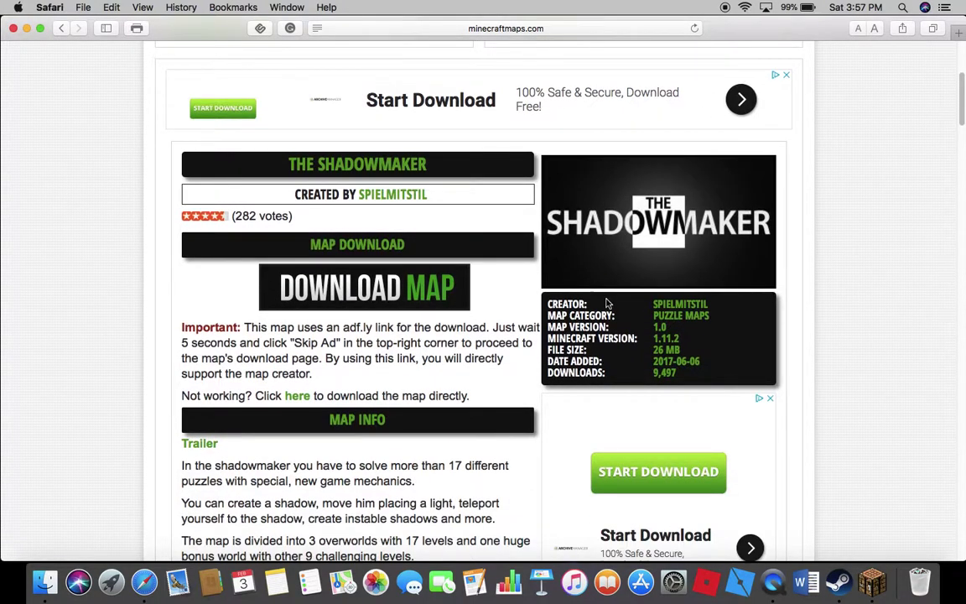
scroll(556, 338, "up", 6)
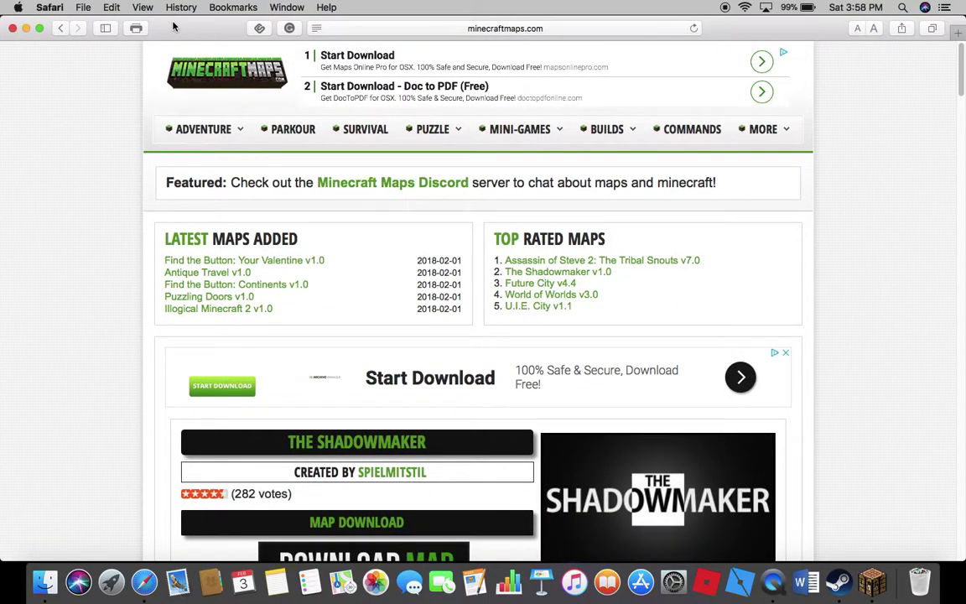
Move the browser aside, view Minecraft's singleplayer world list and return to the game's title screen.
left_click_drag(172, 31, 395, 331)
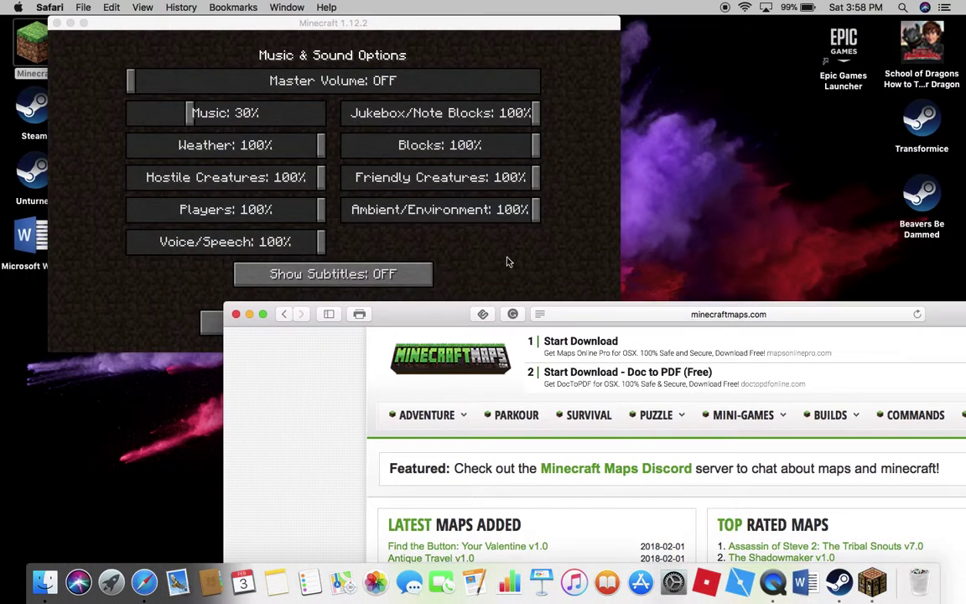
left_click(507, 263)
left_click(418, 321)
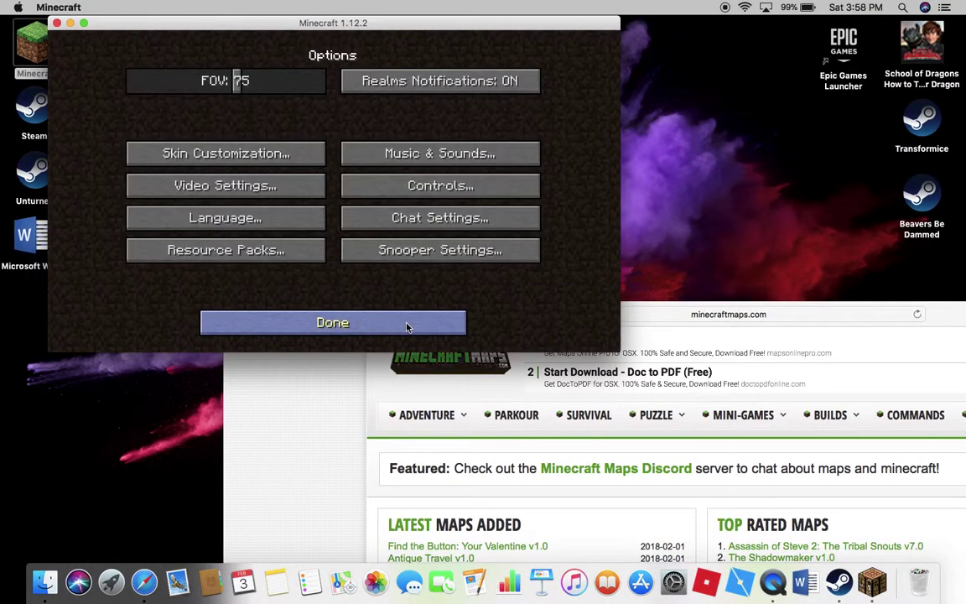
left_click(329, 320)
left_click(366, 186)
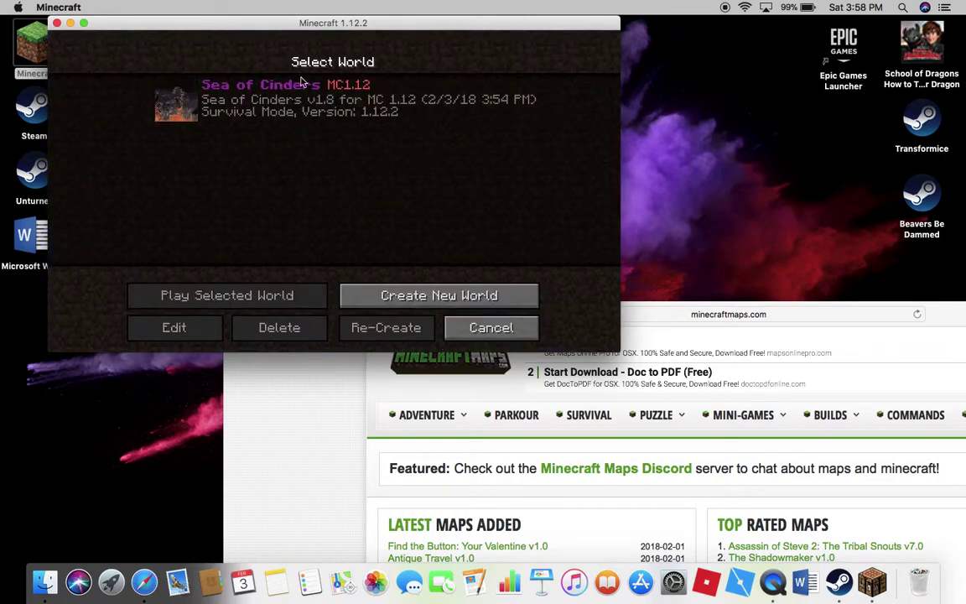
left_click(486, 328)
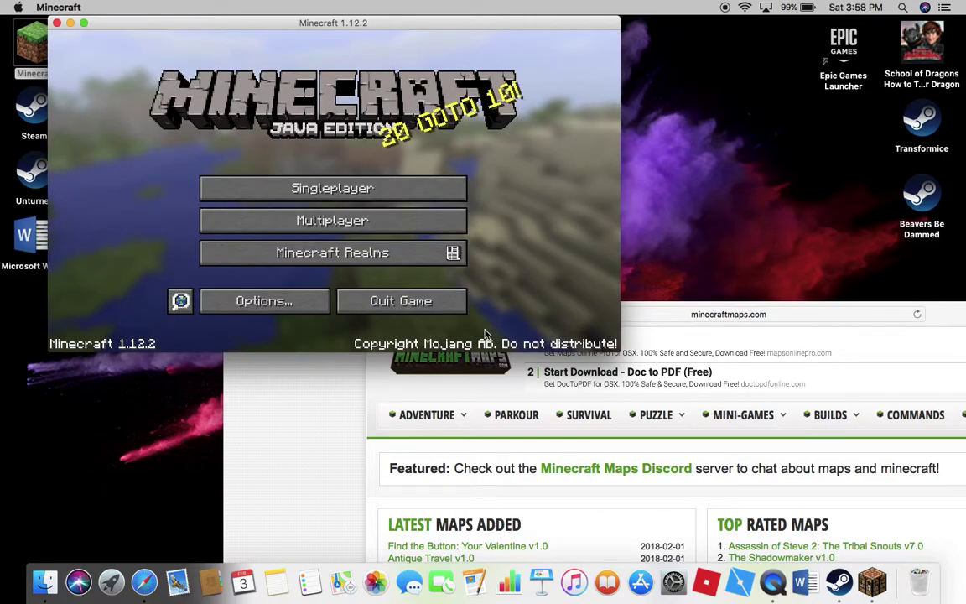
Bring the browser back and read The Shadowmaker's page, including the important note about its adf.ly download link.
left_click_drag(955, 312, 715, 7)
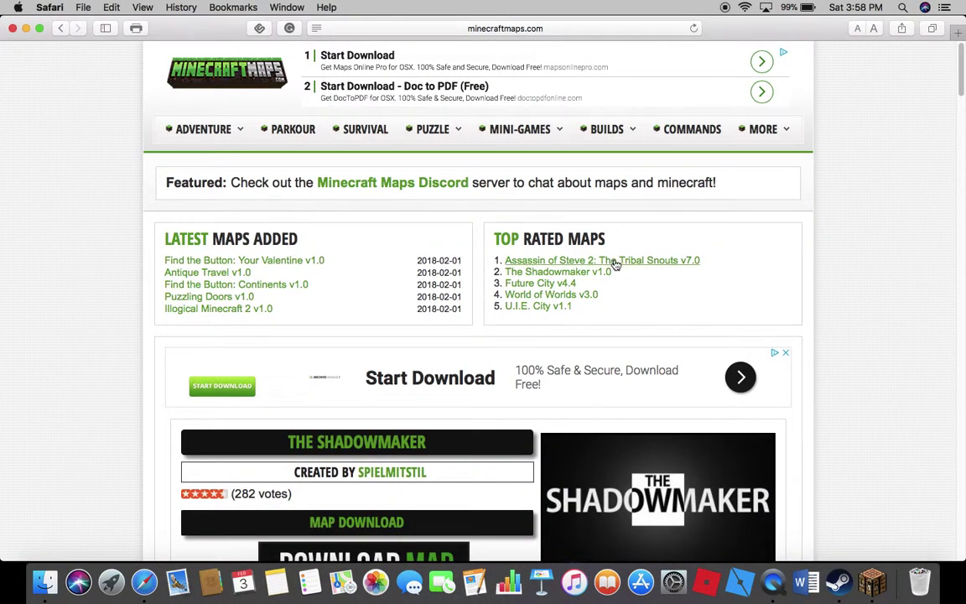
scroll(578, 301, "down", 10)
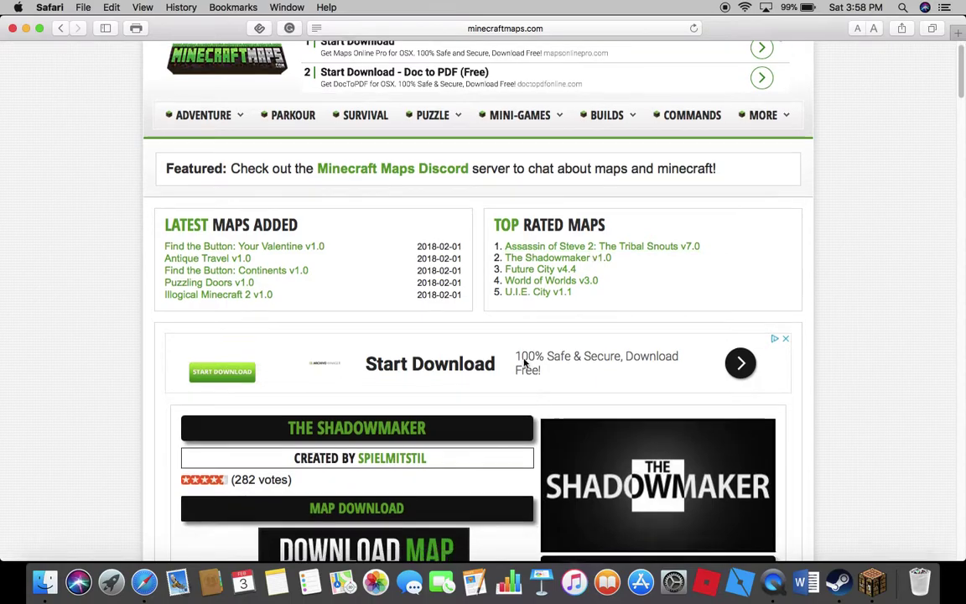
scroll(524, 363, "up", 8)
scroll(525, 363, "down", 8)
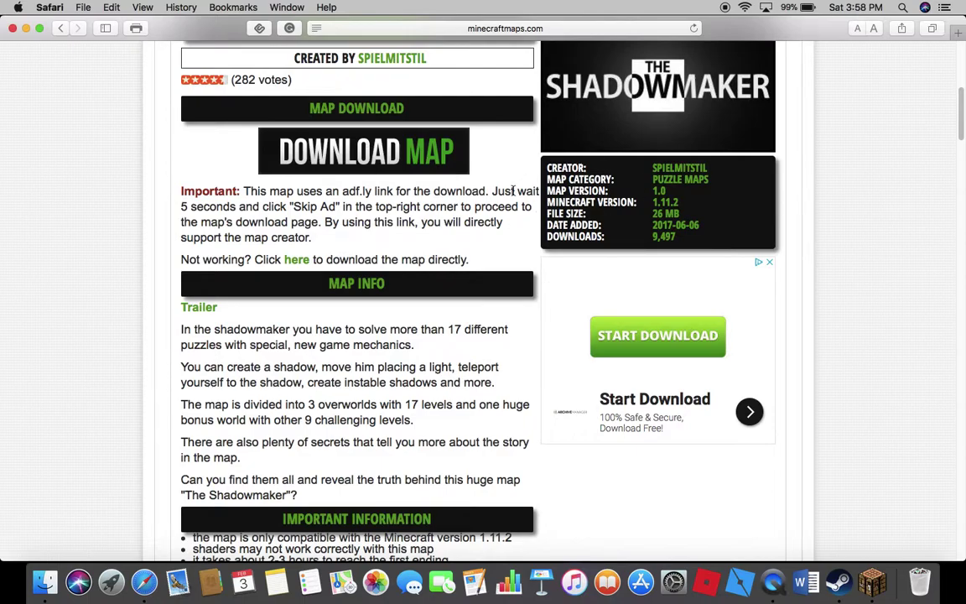
scroll(513, 190, "up", 9)
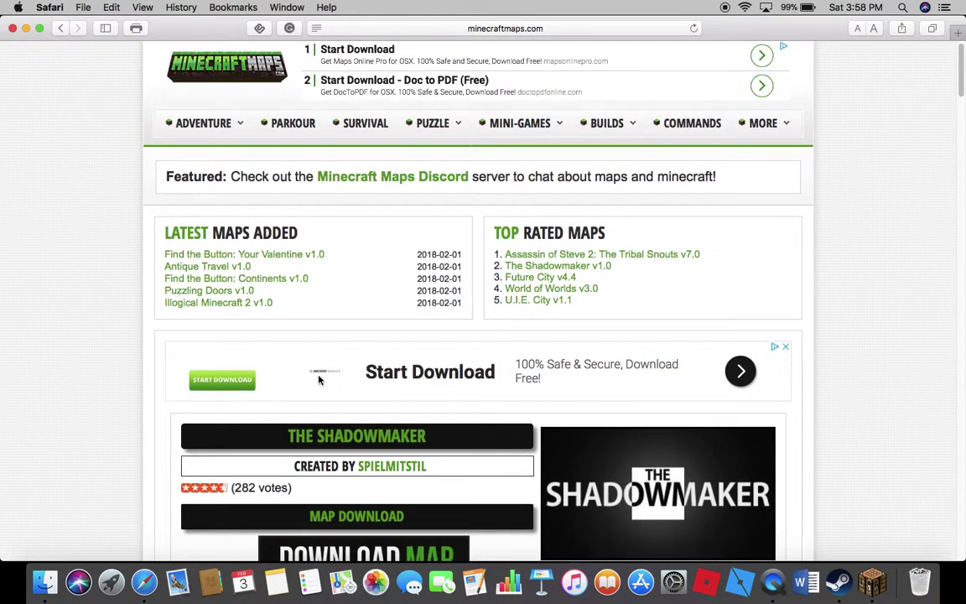
scroll(419, 302, "down", 5)
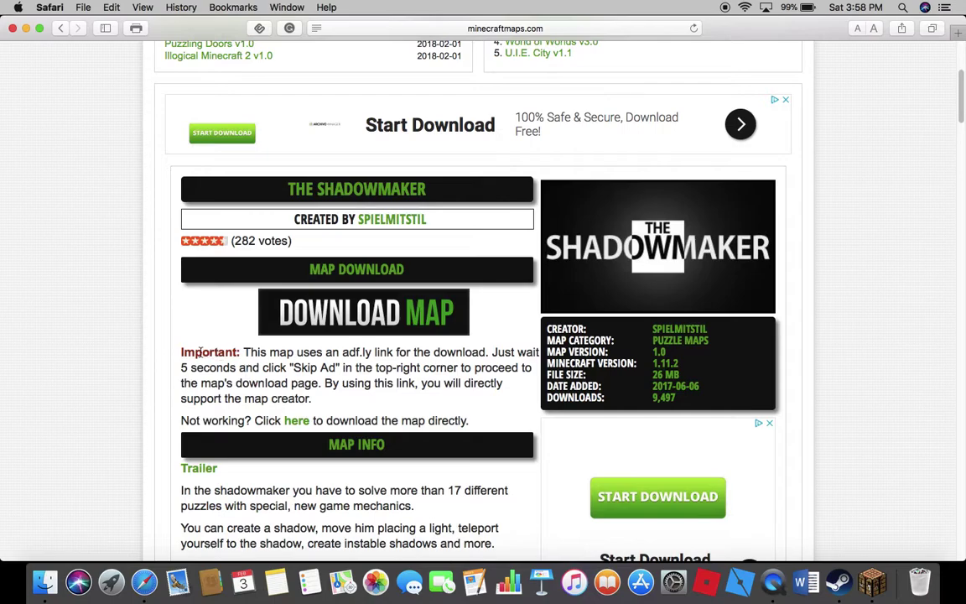
left_click_drag(182, 353, 419, 396)
left_click(422, 411)
Download The Shadowmaker map archive from MediaFire, skipping the adf.ly advertisement.
left_click(363, 302)
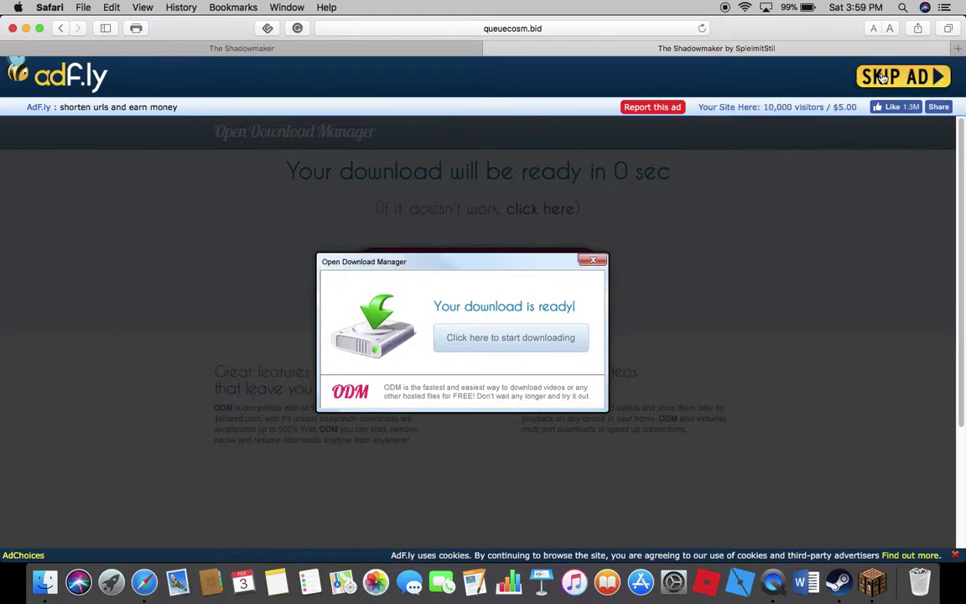
left_click(882, 77)
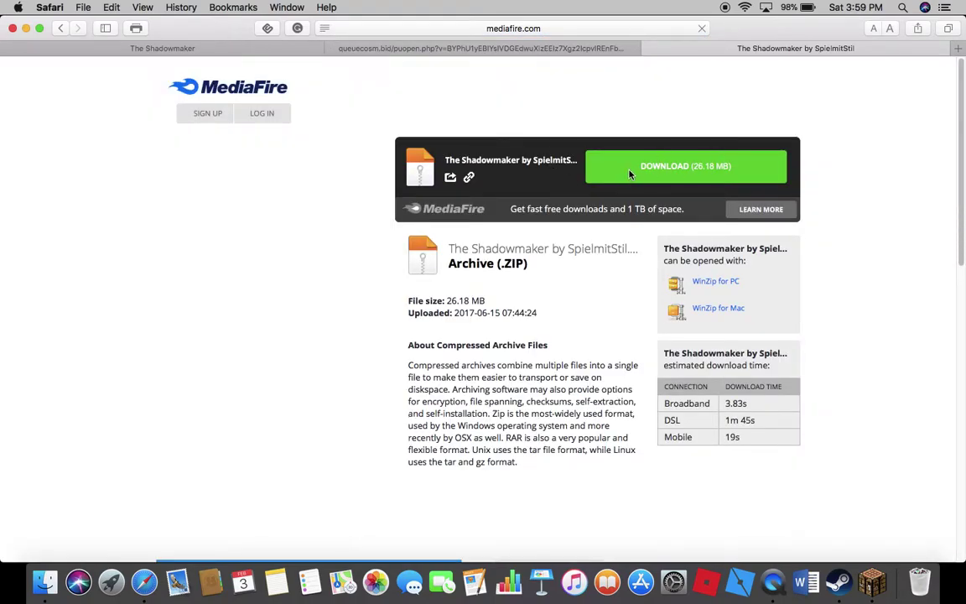
left_click(630, 170)
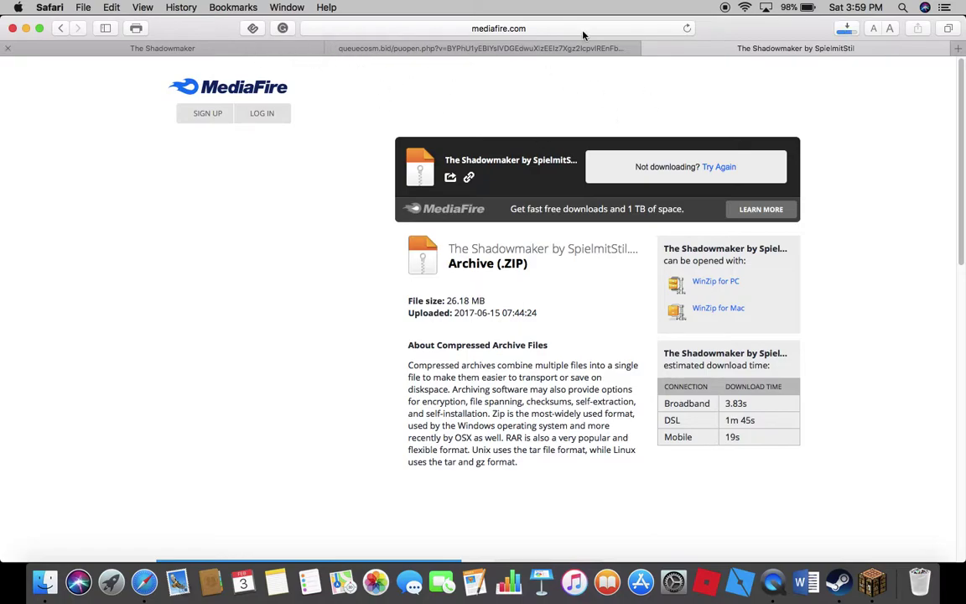
Move the browser window down and close the Media Player installation pop-up window behind it.
left_click_drag(800, 30, 803, 412)
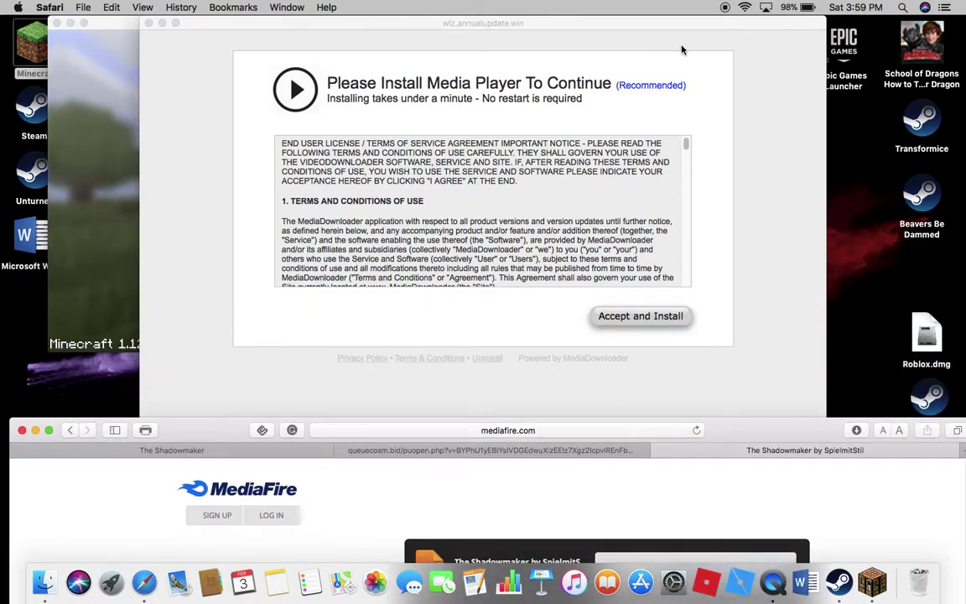
left_click(149, 36)
left_click(148, 23)
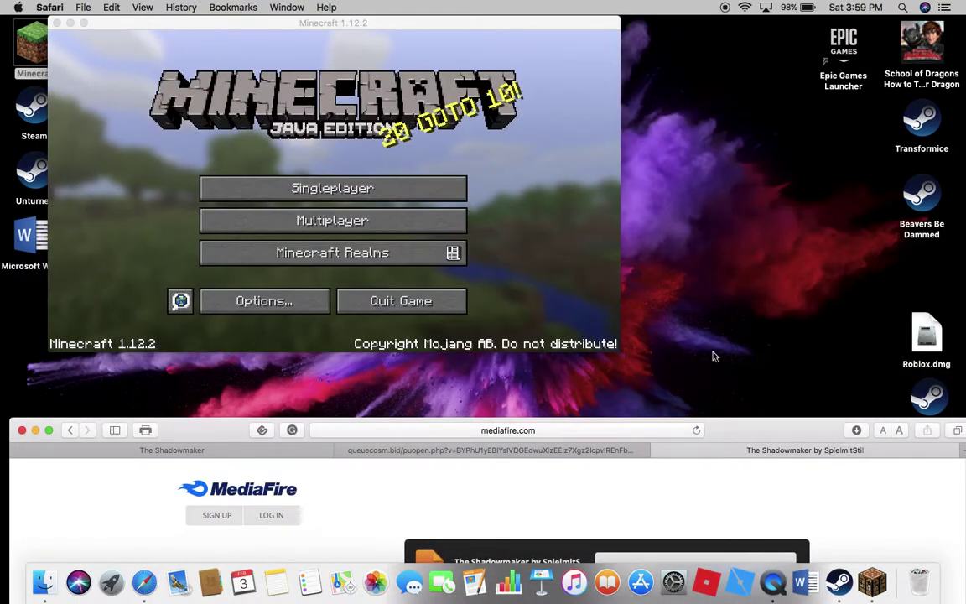
Place the downloaded folder The Shadowmaker from the browser's downloads list on the desktop.
left_click(856, 430)
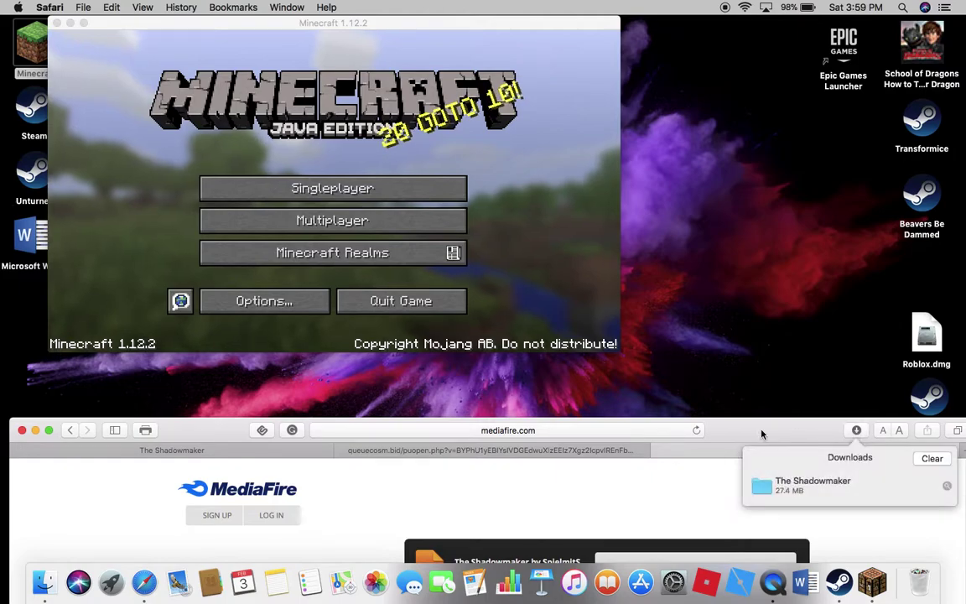
left_click_drag(813, 419, 814, 293)
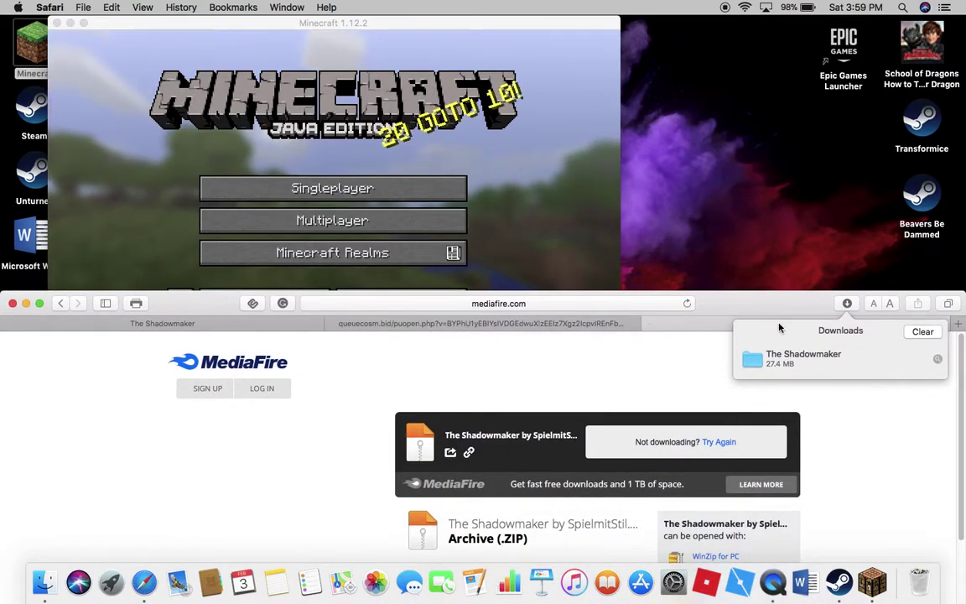
left_click_drag(759, 357, 720, 65)
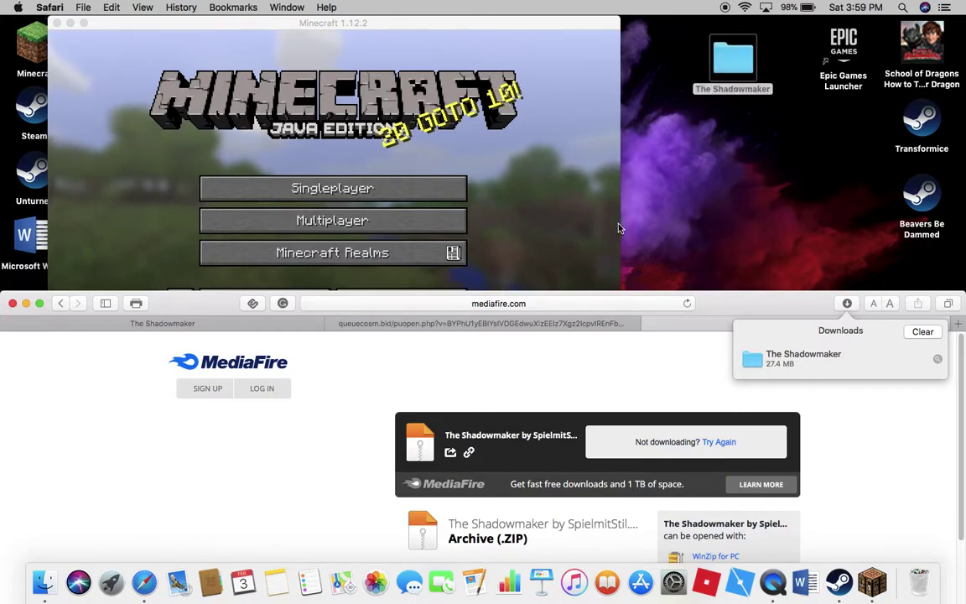
Close the browser window and move the Minecraft window toward the middle of the desktop.
left_click_drag(709, 307, 965, 285)
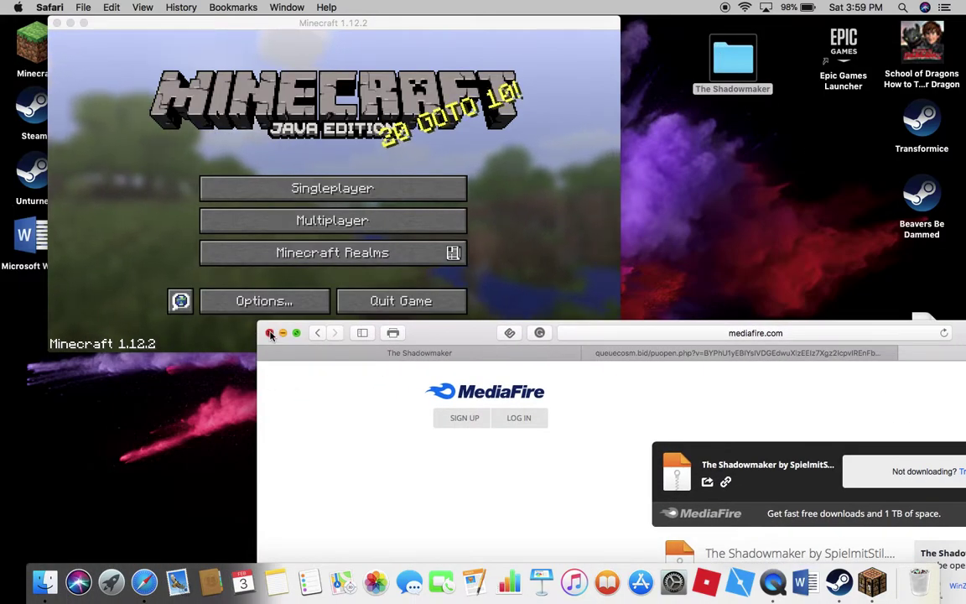
left_click(267, 274)
left_click(534, 30)
left_click_drag(534, 30, 659, 189)
Open a Finder window and close the Minecraft game window.
left_click(48, 591)
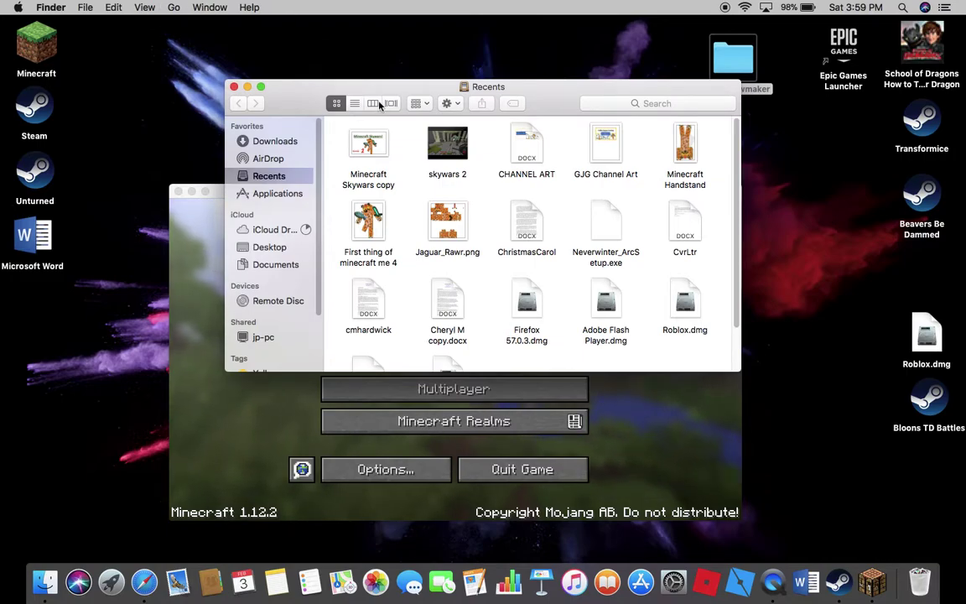
left_click(178, 216)
left_click_drag(285, 192, 214, 45)
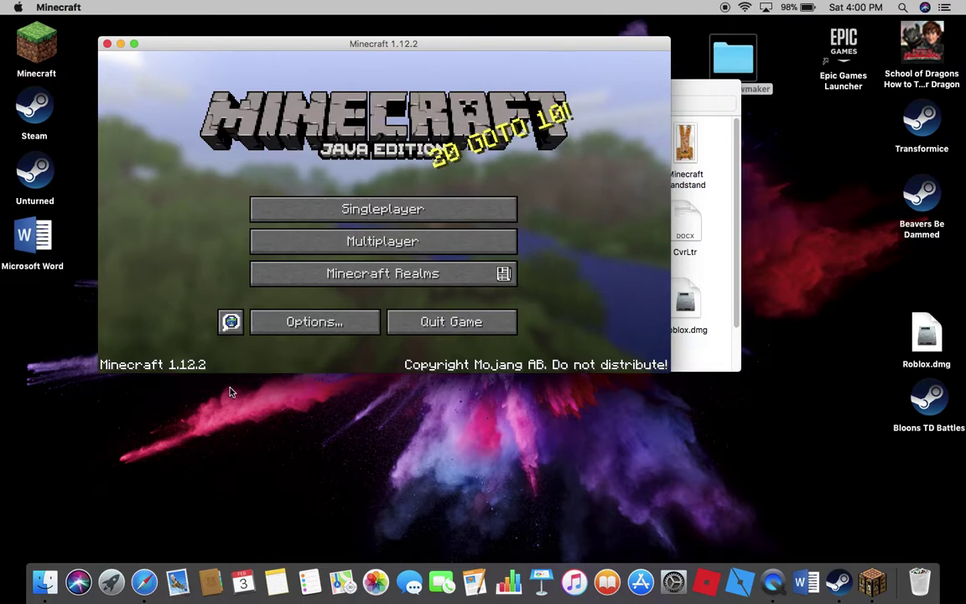
left_click(109, 42)
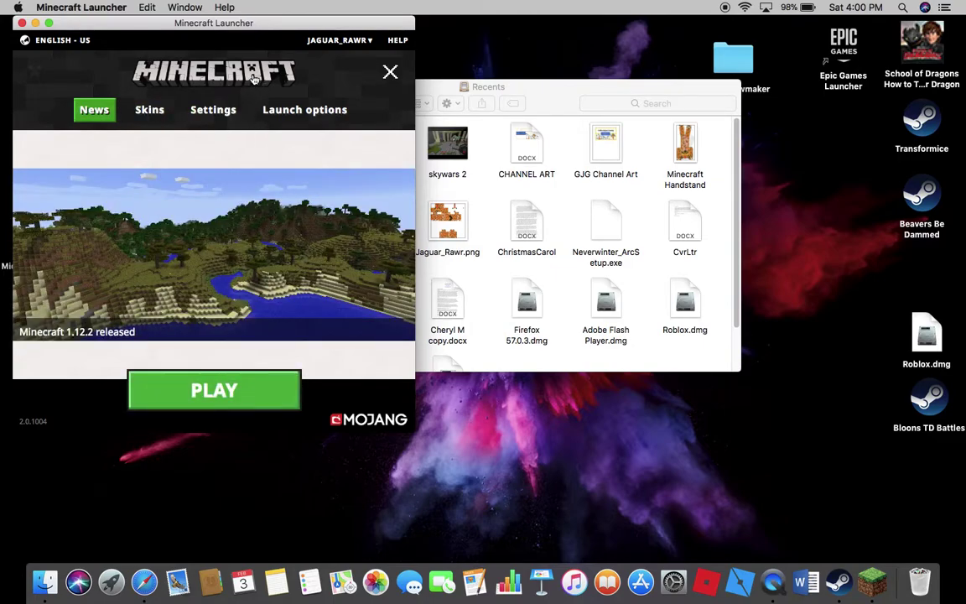
In Minecraft Launcher, start a new launch configuration, enable its game directory to copy the path, and close the launcher.
left_click(309, 115)
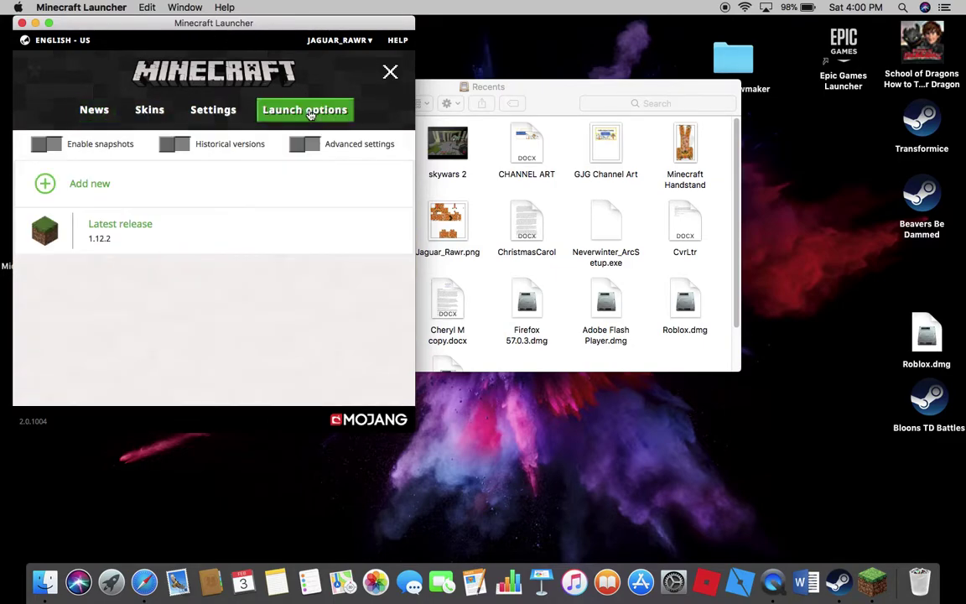
left_click(106, 185)
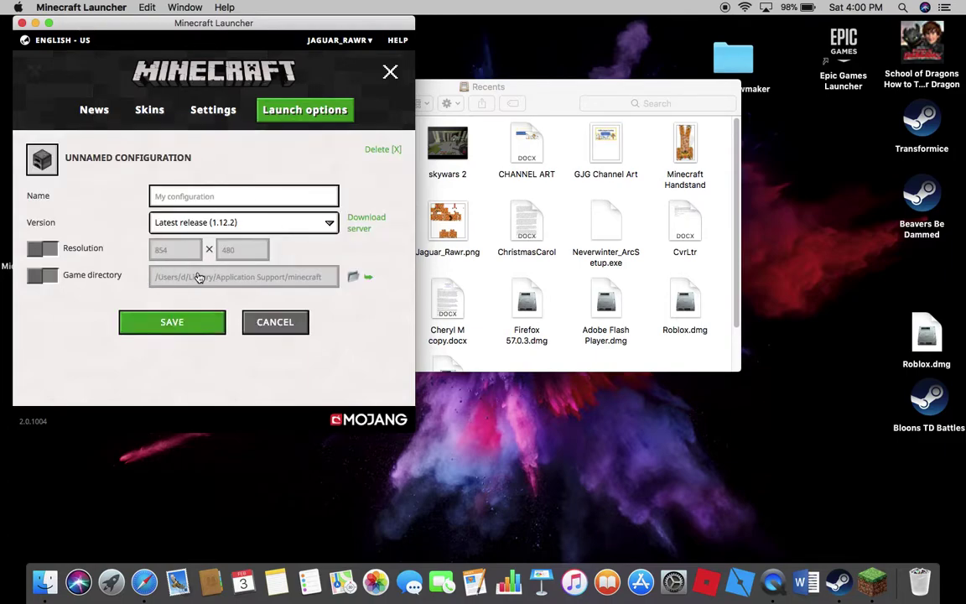
left_click(76, 276)
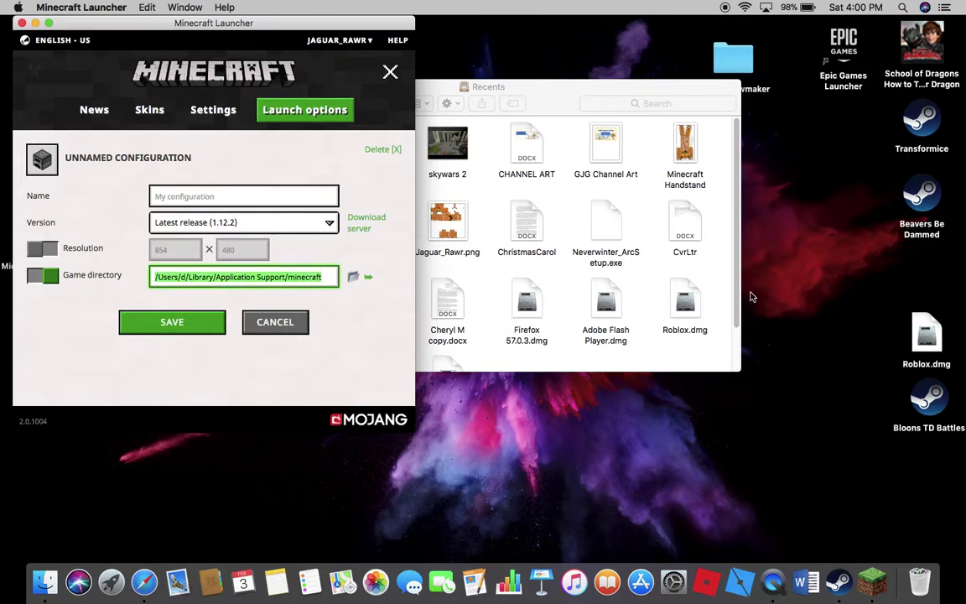
left_click(795, 292)
left_click(538, 90)
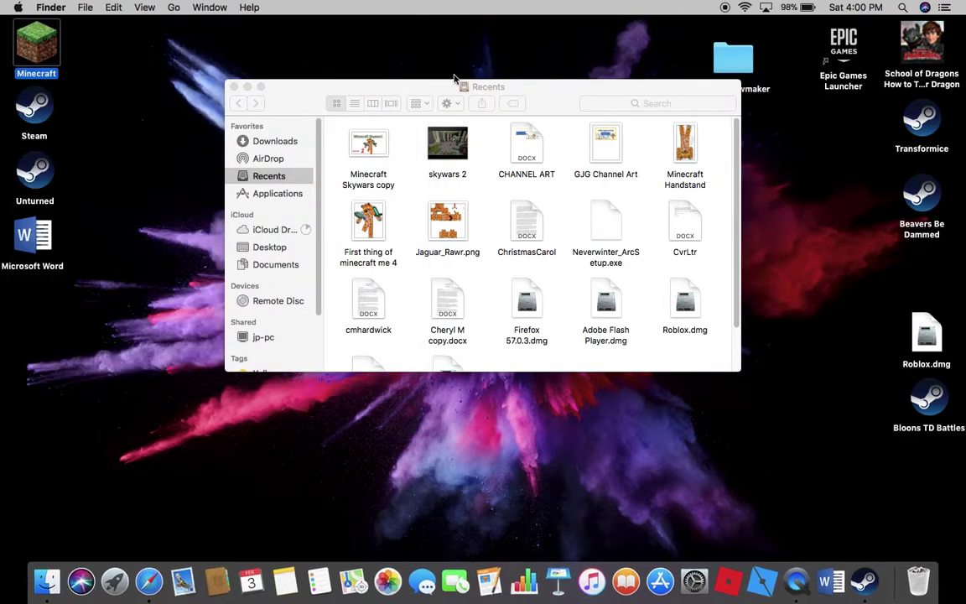
left_click(22, 23)
Go to the folder /Users/d/Library/Application Support/minecraft in Finder by pasting the copied path, and look through its contents.
left_click(171, 7)
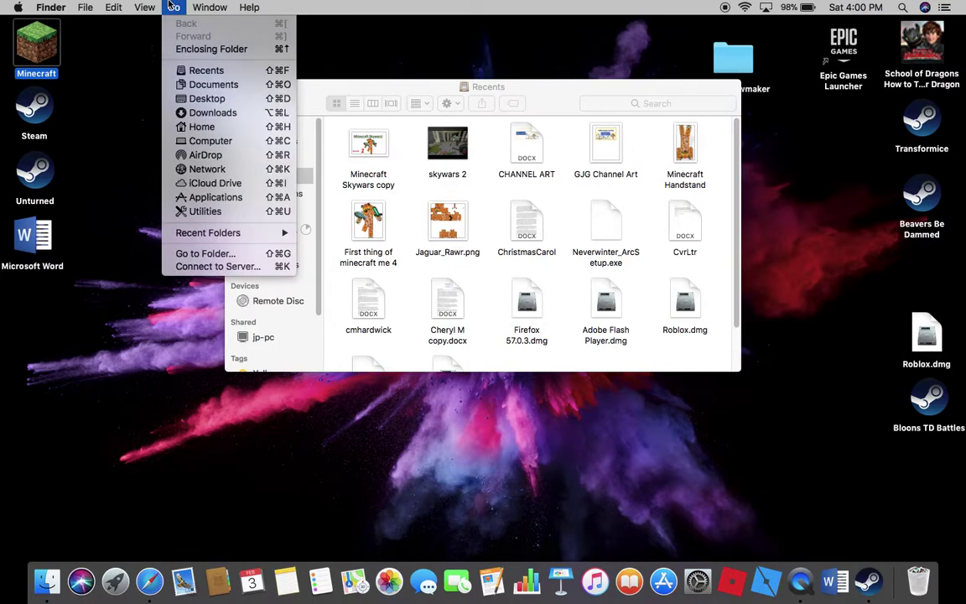
left_click(205, 254)
key("cmd+c")
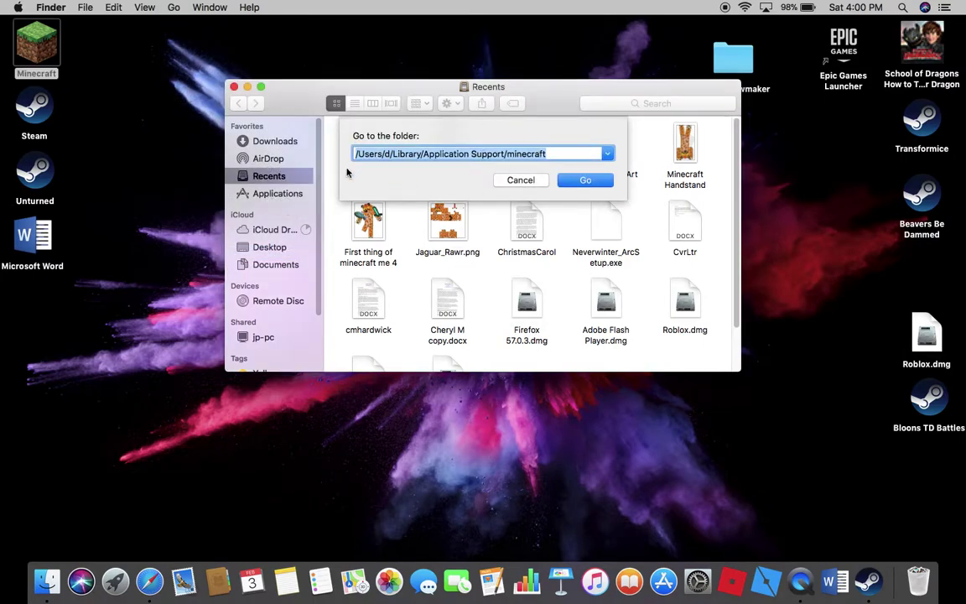
key("BackSpace")
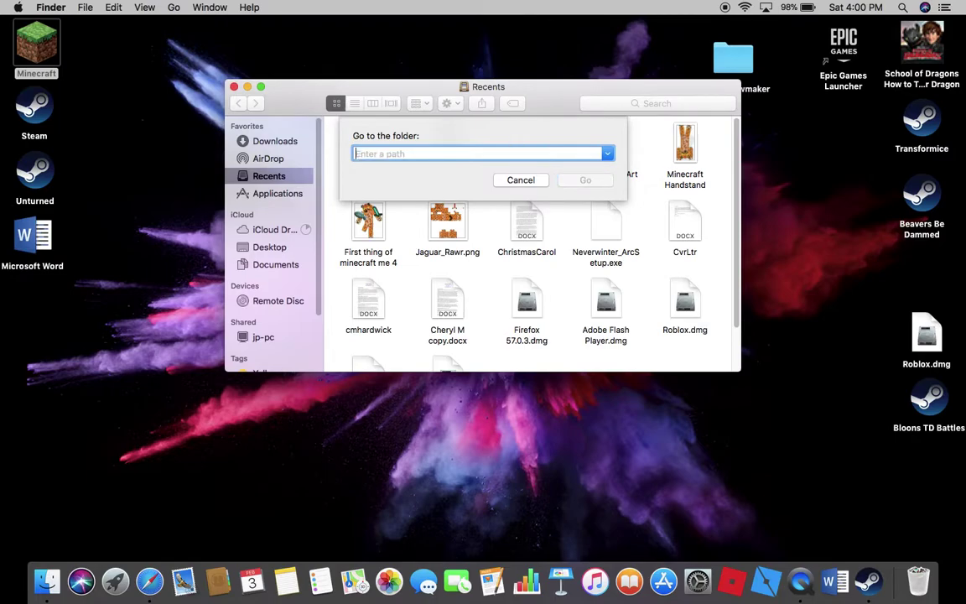
right_click(466, 152)
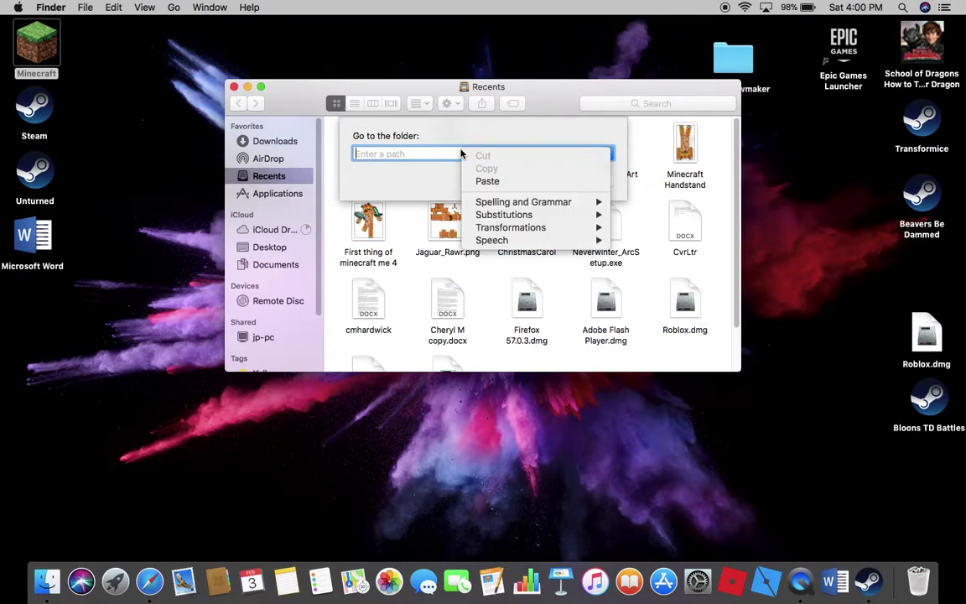
left_click(487, 182)
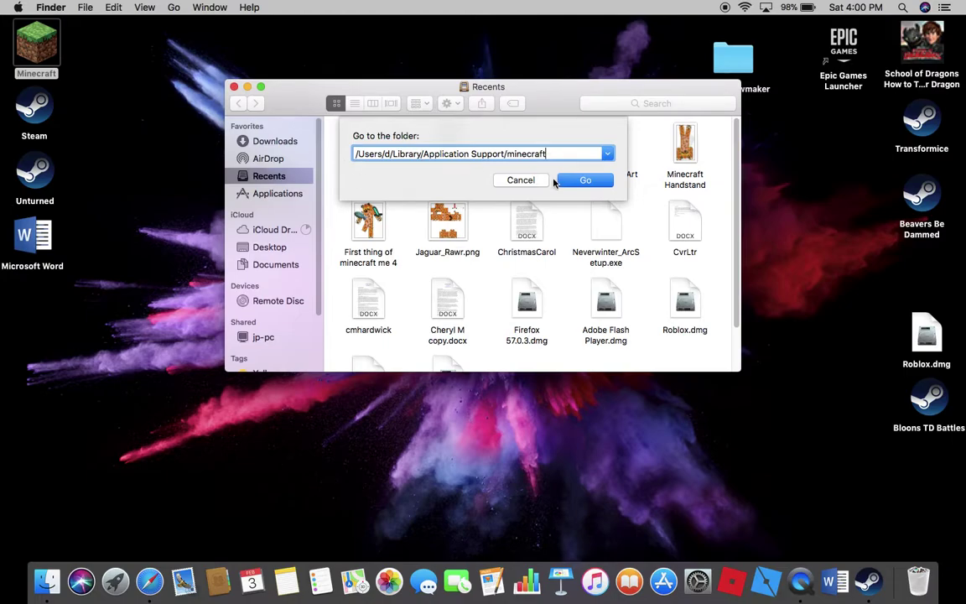
left_click(572, 178)
left_click_drag(558, 101, 490, 104)
scroll(428, 235, "down", 3)
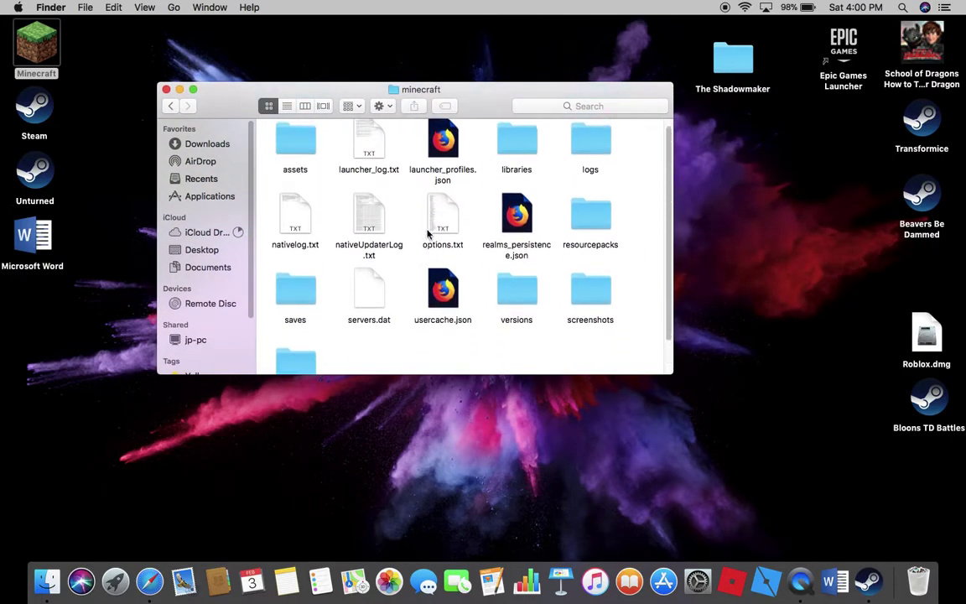
scroll(386, 248, "up", 2)
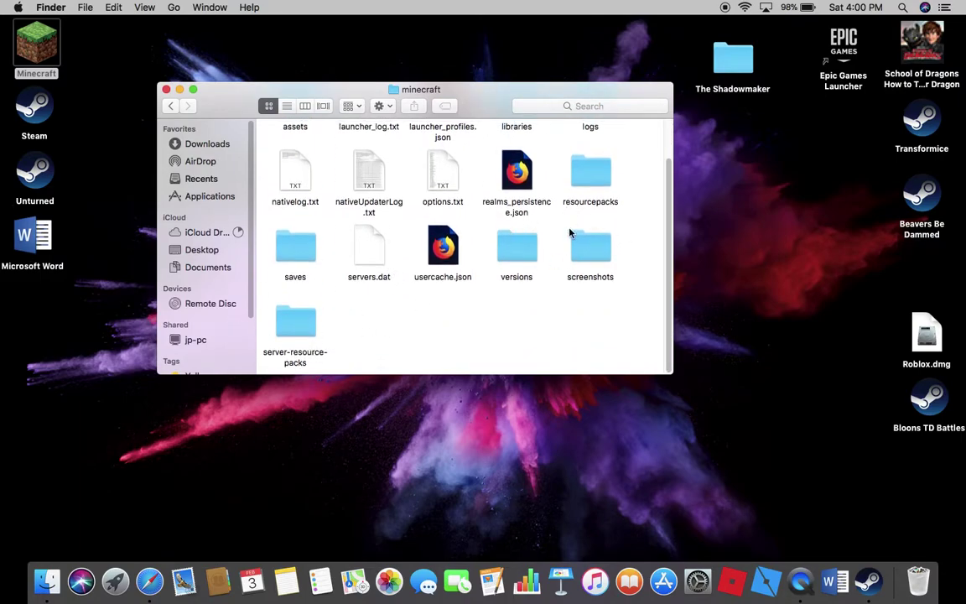
Open the saves folder inside the minecraft folder and move The Shadowmaker folder from the desktop into it.
scroll(545, 235, "up", 2)
scroll(361, 231, "down", 2)
double_click(294, 251)
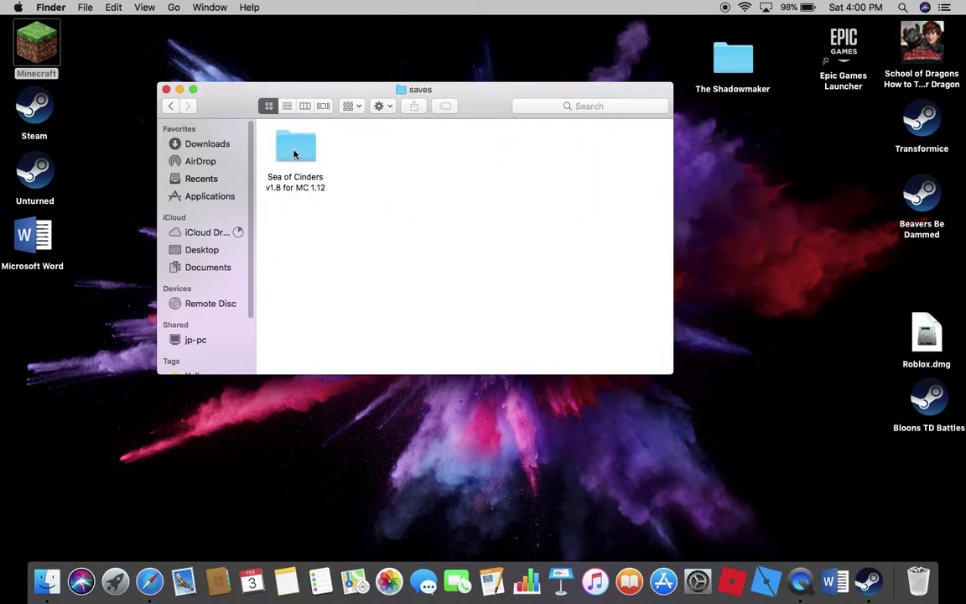
left_click_drag(731, 58, 368, 148)
left_click(592, 214)
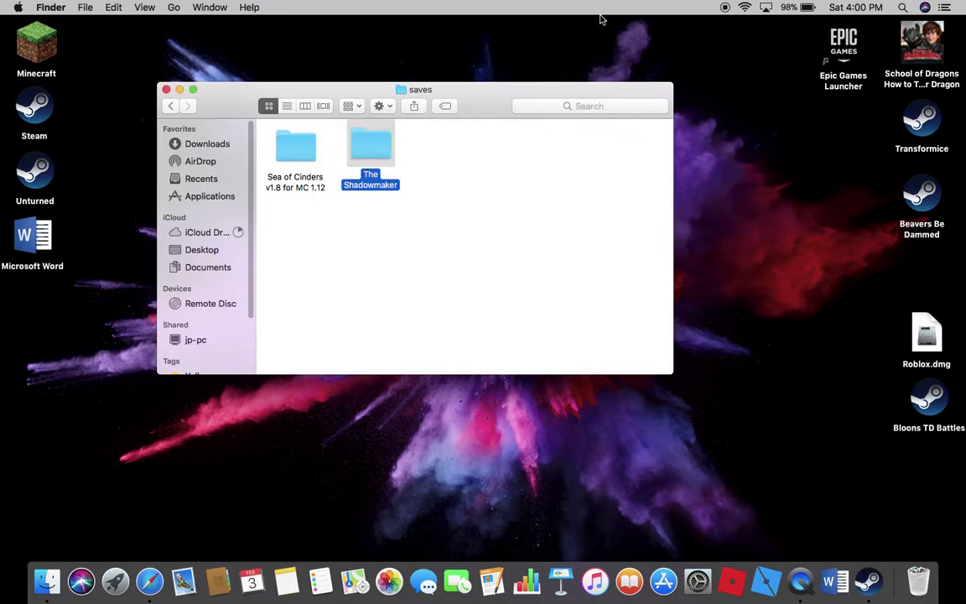
Start the game from Minecraft Launcher and close the Finder window showing the saves folder.
left_click_drag(459, 115, 589, 118)
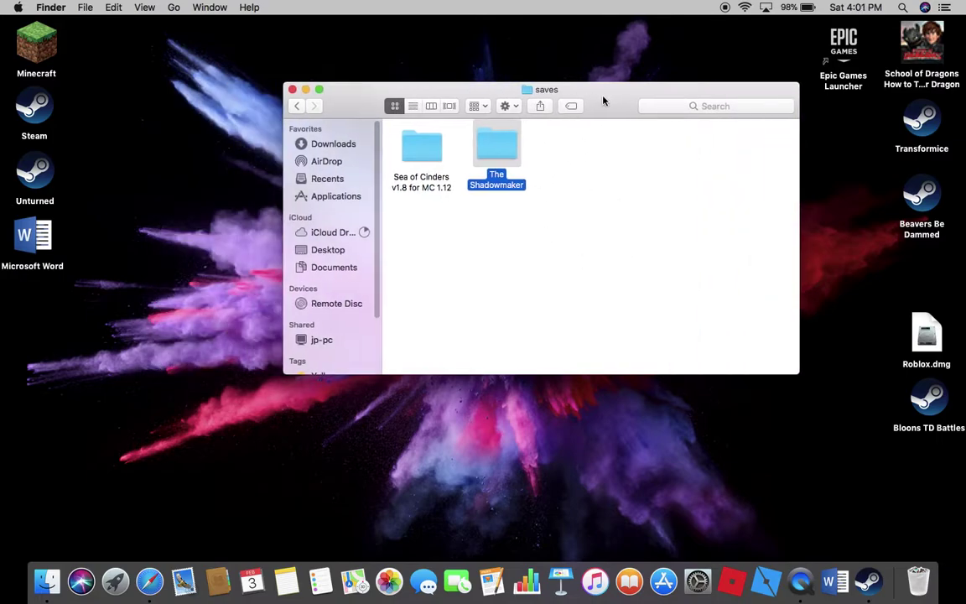
double_click(55, 57)
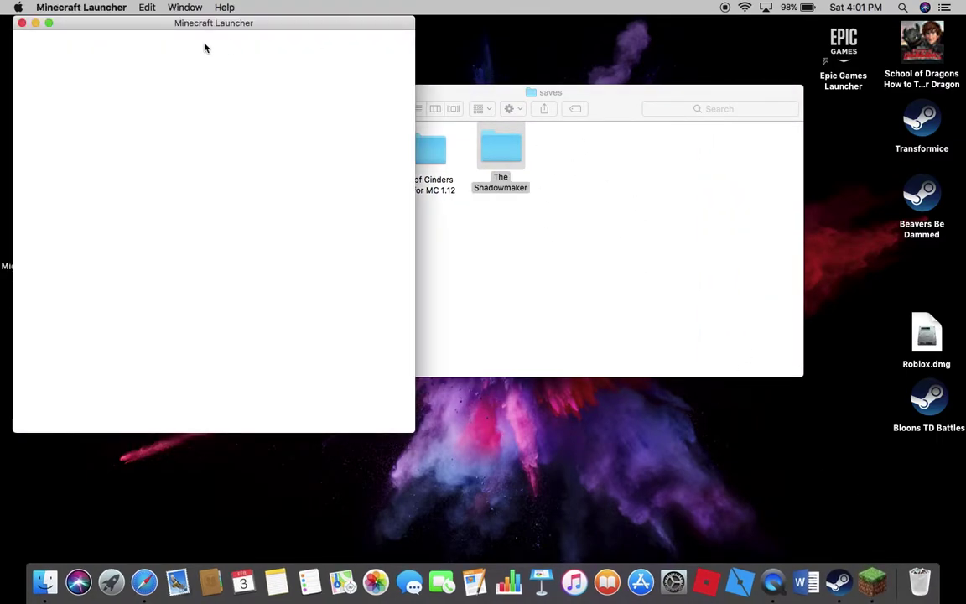
left_click(201, 389)
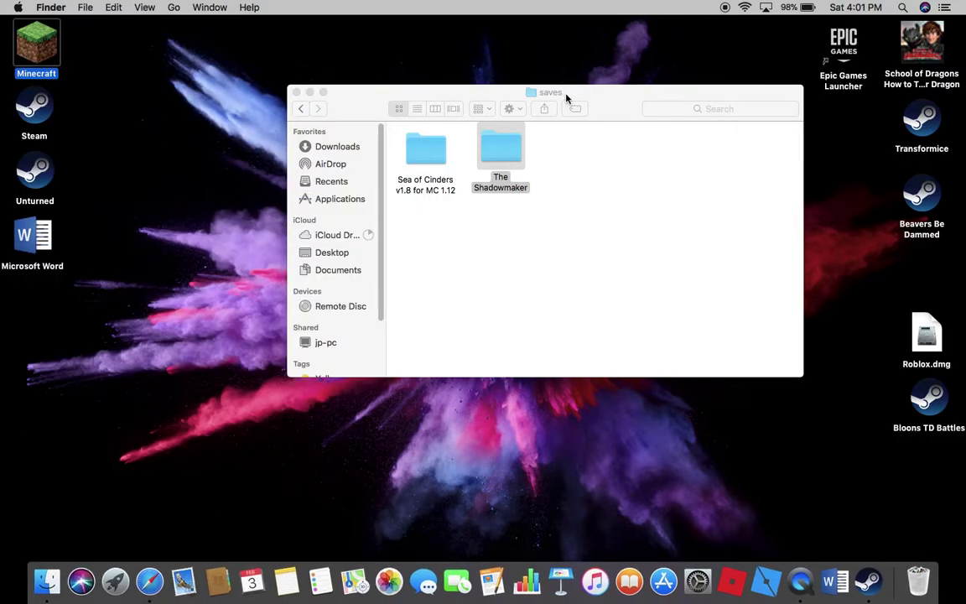
left_click_drag(566, 98, 722, 171)
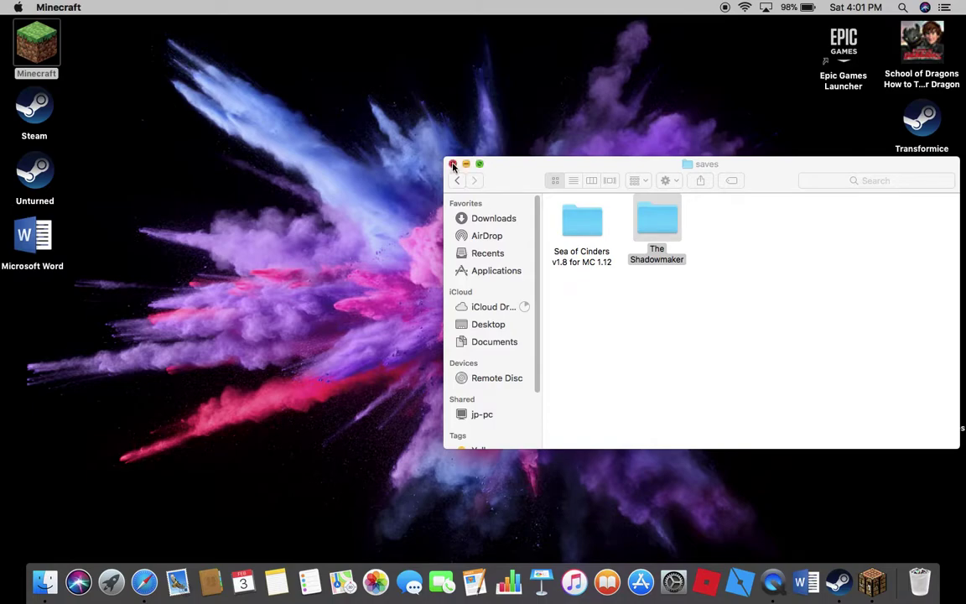
left_click(453, 164)
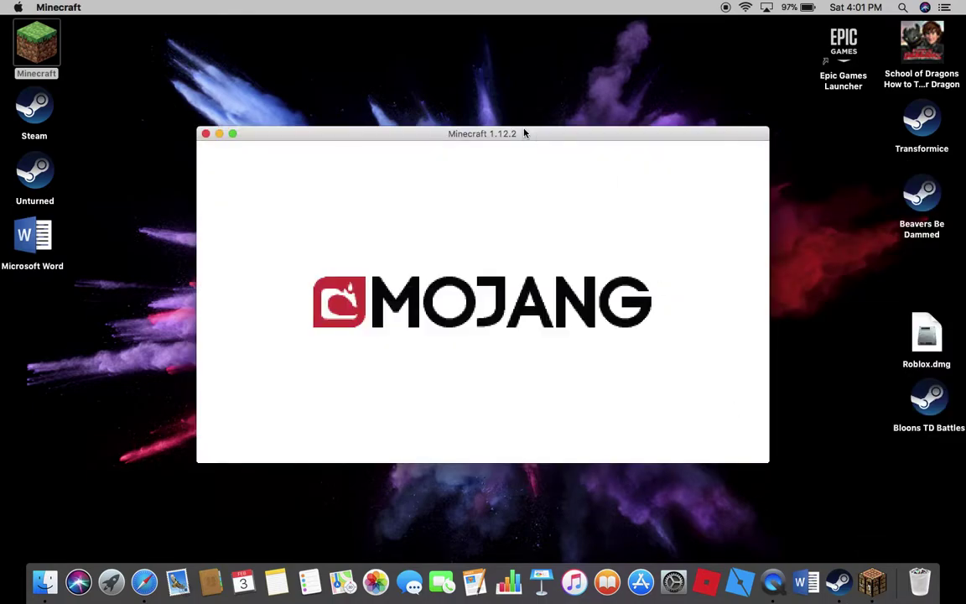
Open Minecraft's singleplayer world list and load The Shadowmaker world, repositioning the game window on the desktop.
left_click_drag(525, 135, 477, 124)
left_click(554, 90)
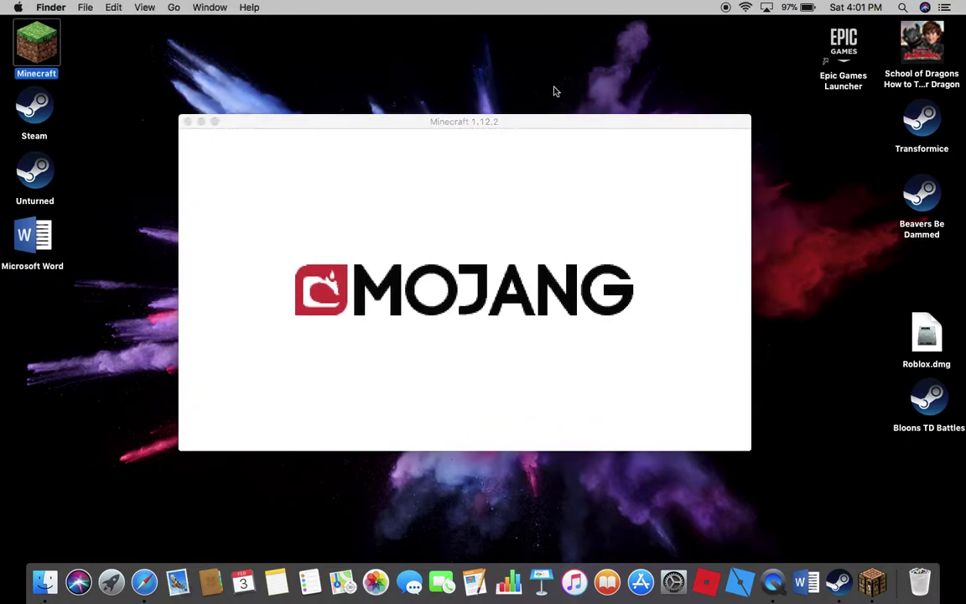
left_click(445, 293)
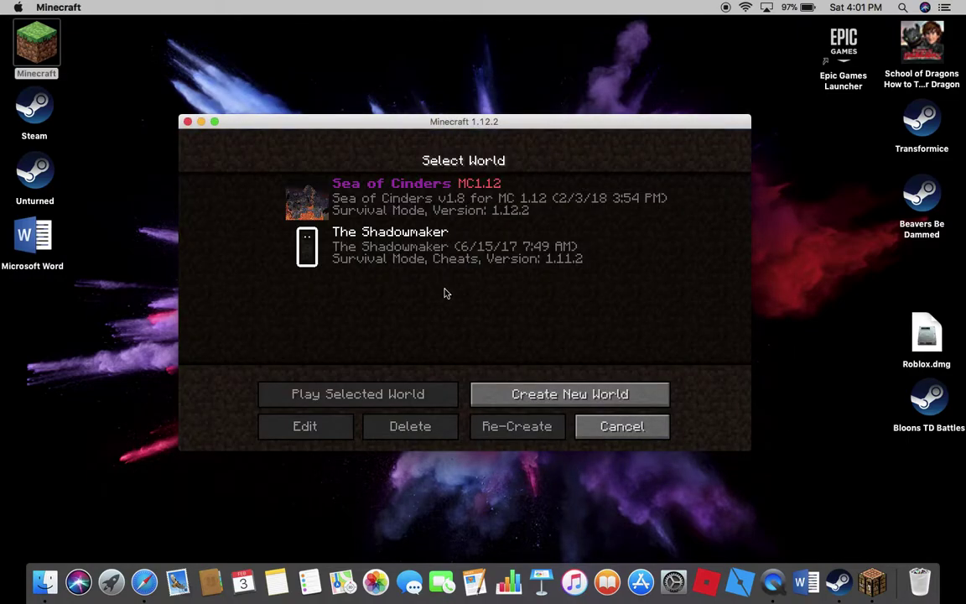
left_click(309, 245)
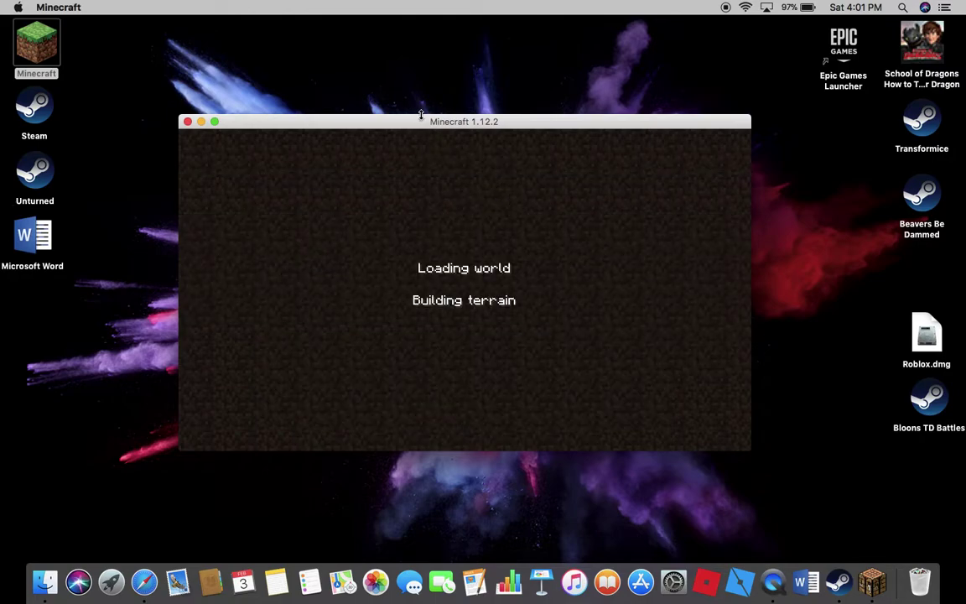
left_click_drag(401, 123, 403, 91)
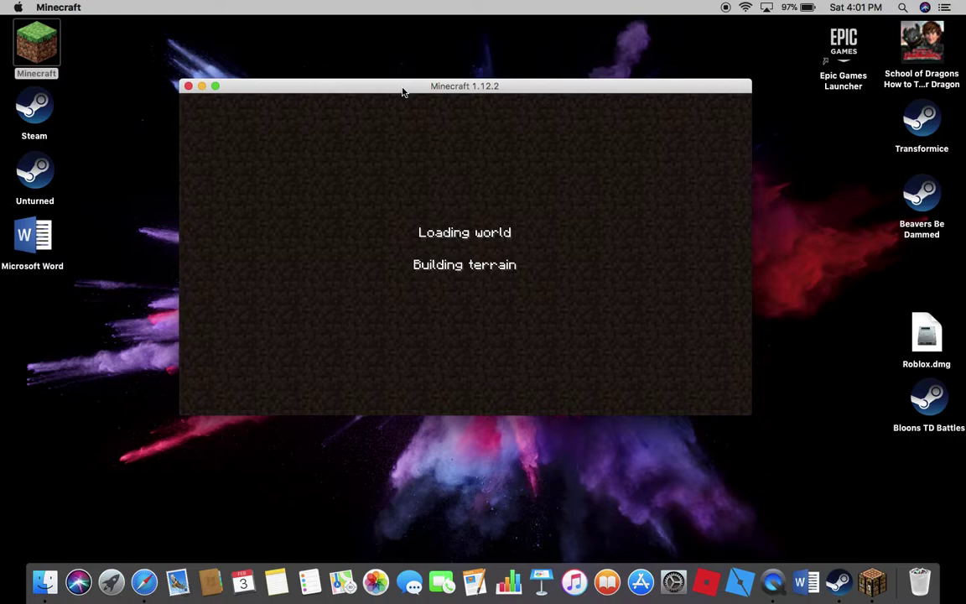